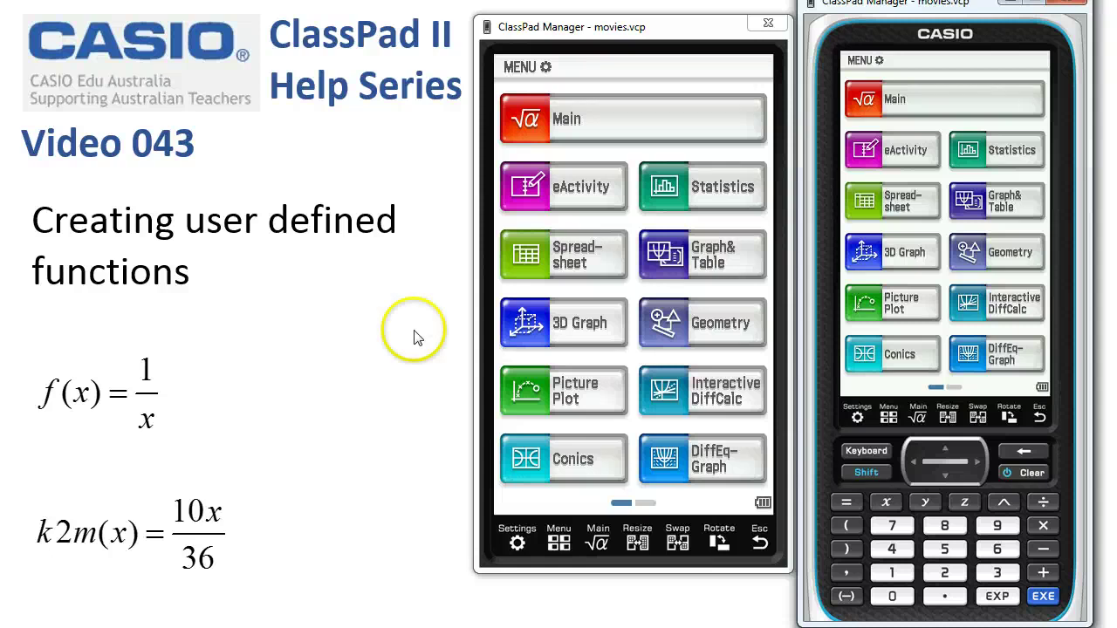
- Open the Main calculation application from the ClassPad menu screen
click(625, 116)
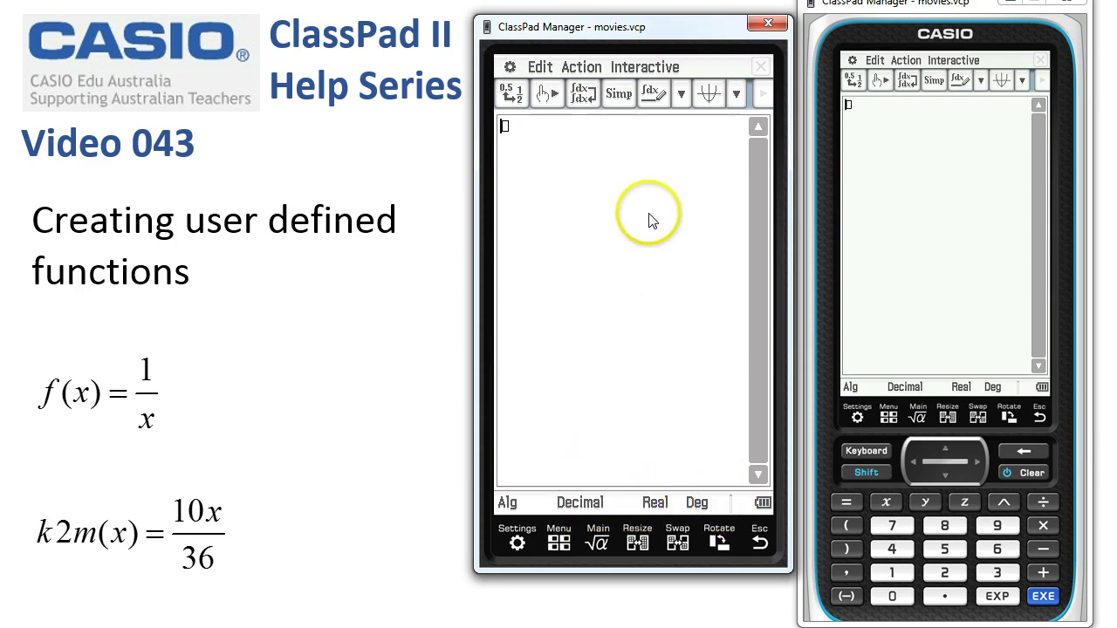
- Enter the expression 1/x and evaluate it
click(886, 576)
click(1043, 503)
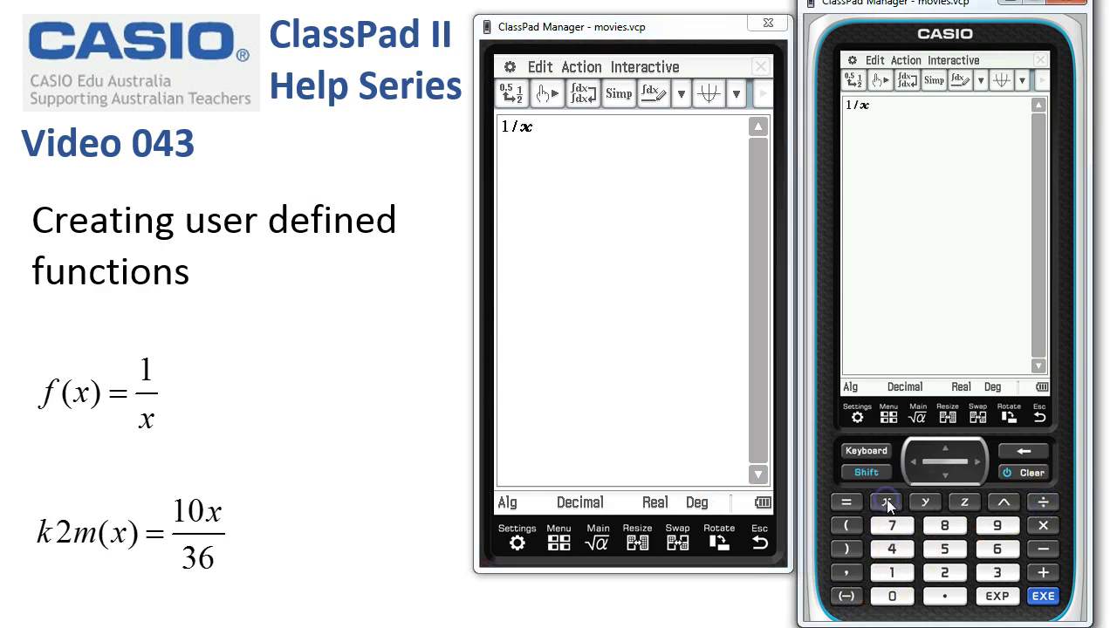
click(1043, 596)
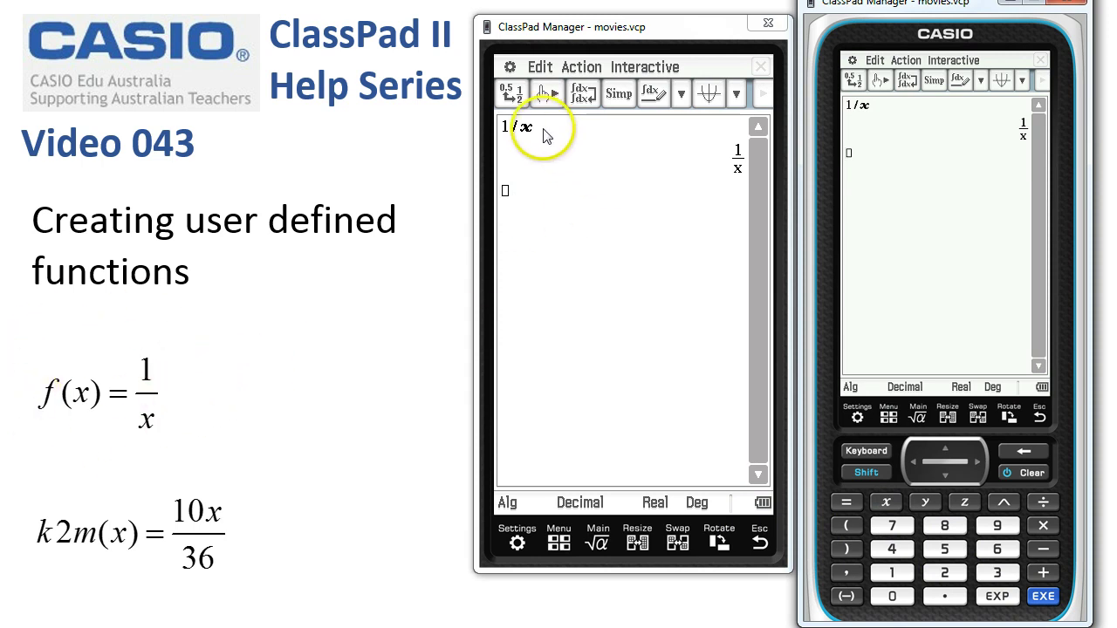
- Define the selected 1/x as function f with variable x using Interactive > Define
drag(545, 136, 511, 133)
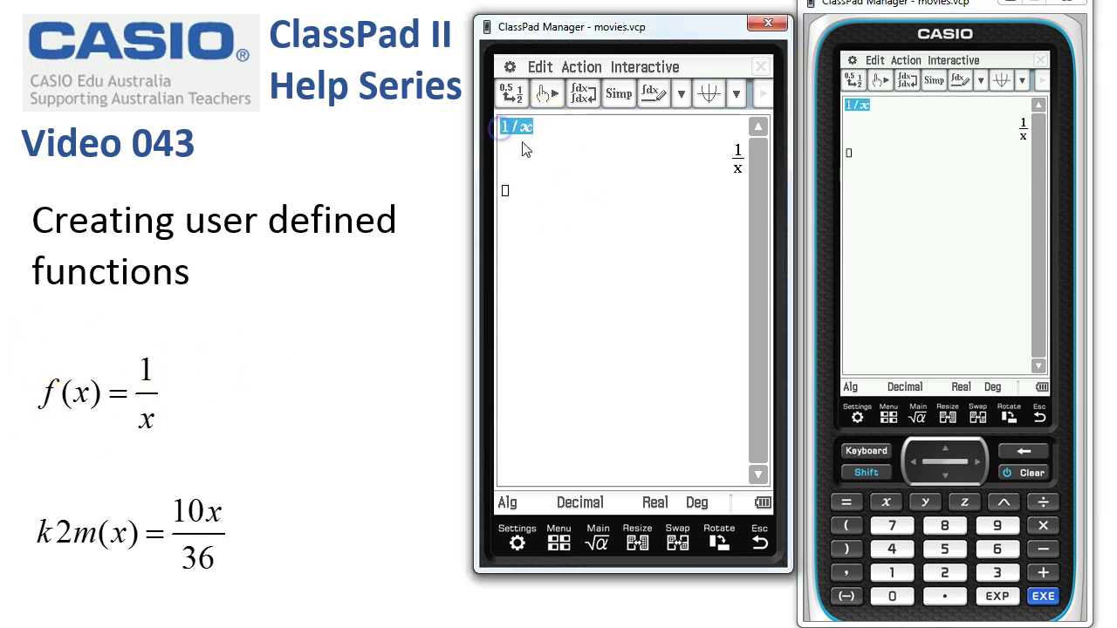
click(646, 70)
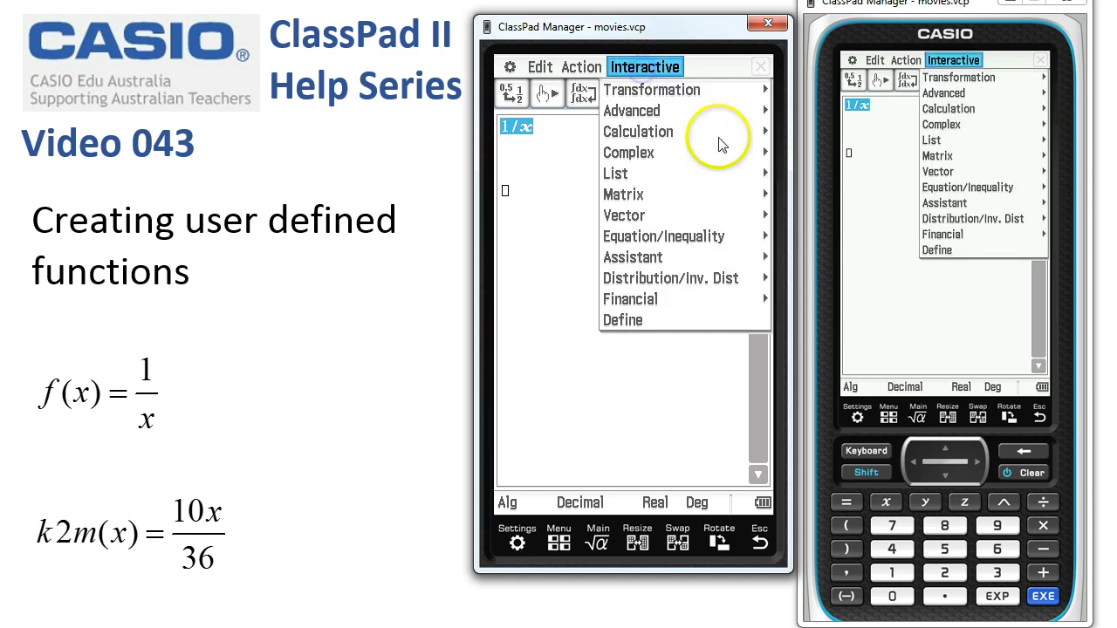
click(650, 321)
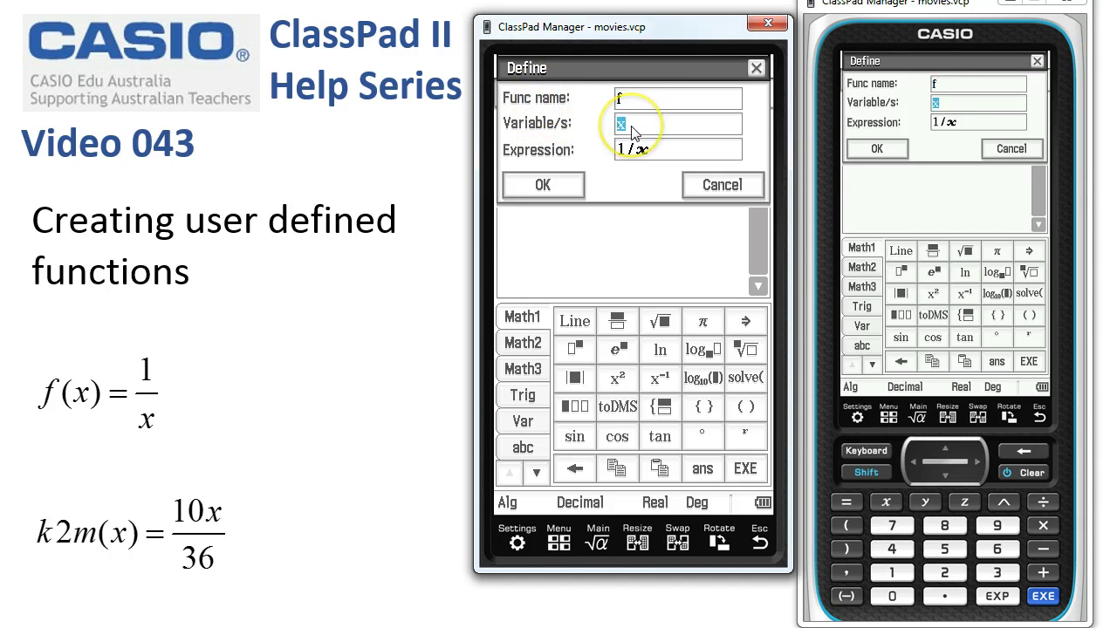
click(661, 153)
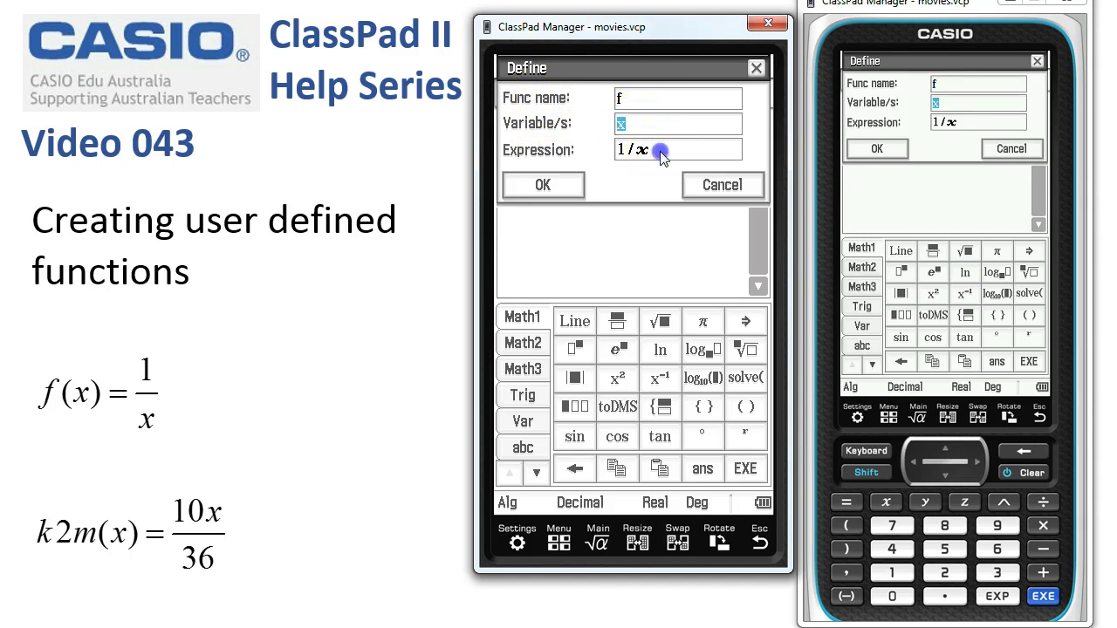
click(558, 186)
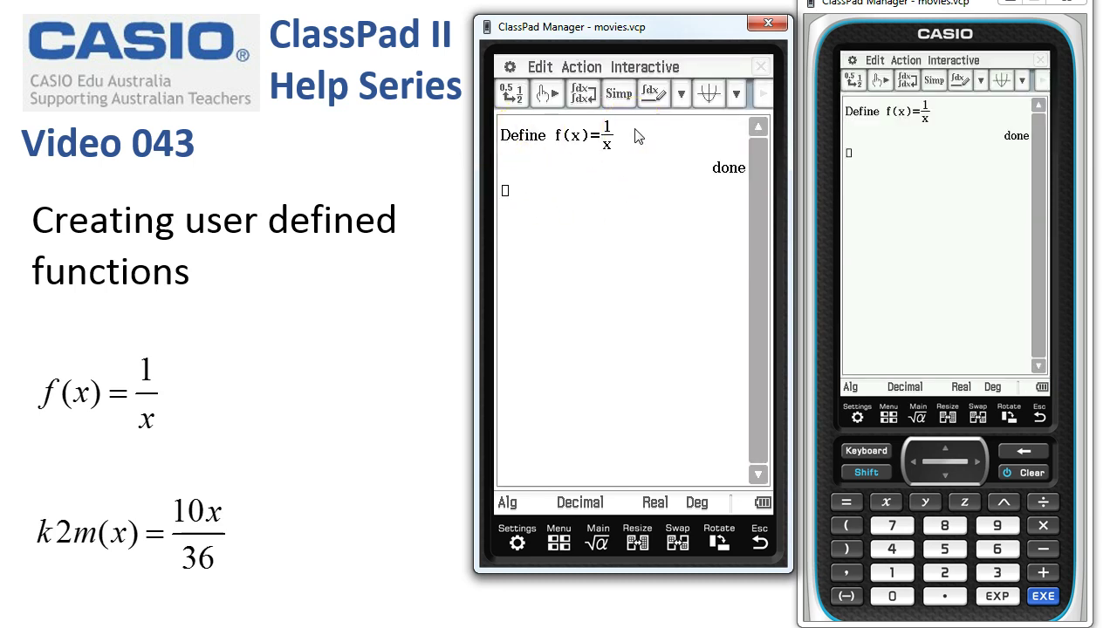
- Evaluate f(5) by reusing f(x) from the definition line, giving 0.2
click(590, 147)
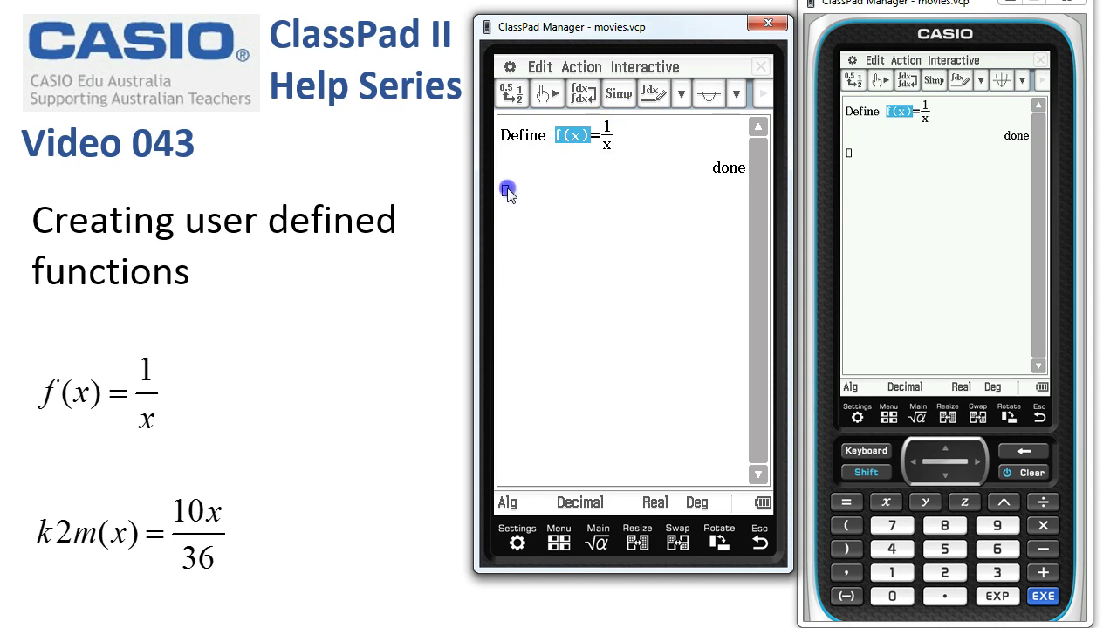
drag(509, 192, 507, 191)
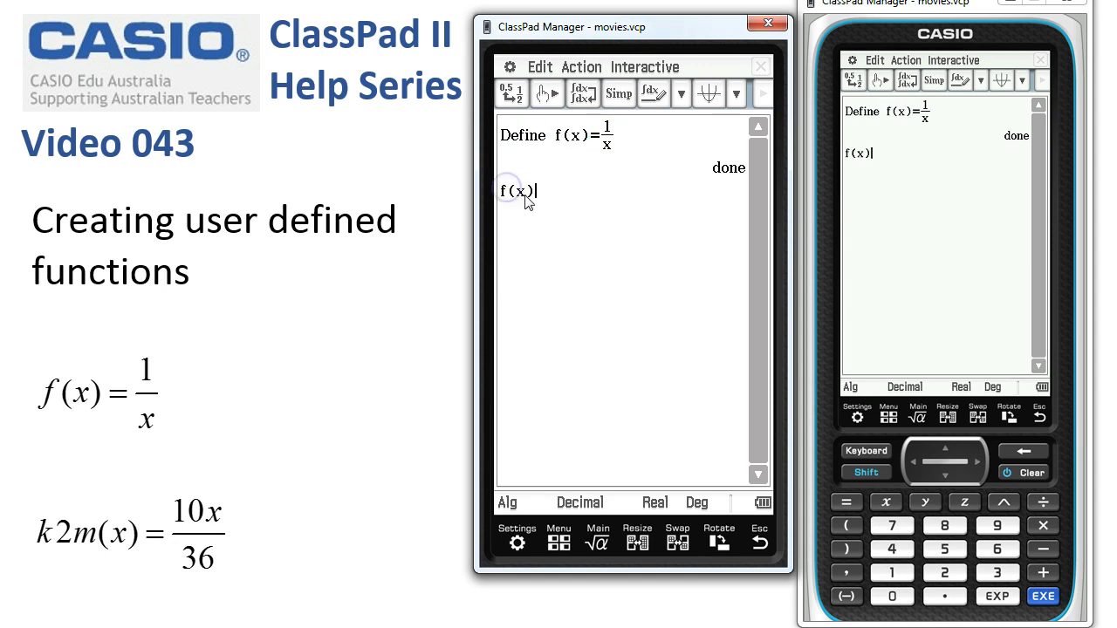
click(957, 552)
click(1043, 596)
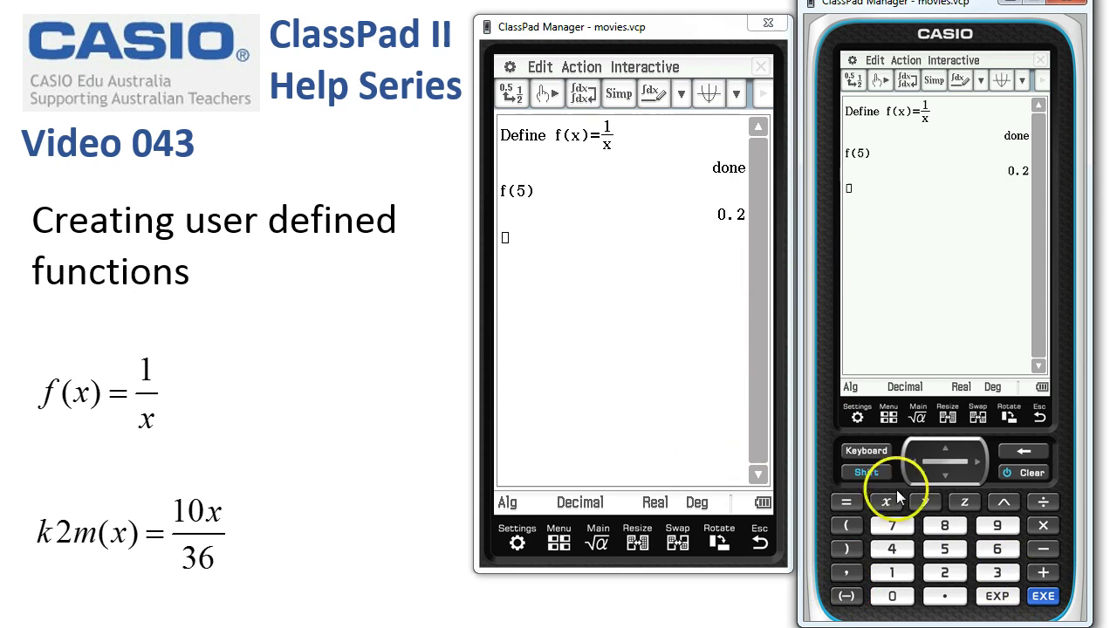
- Solve f(x)=0.25 with the Math1 keyboard's solve command, returning x=4
click(869, 454)
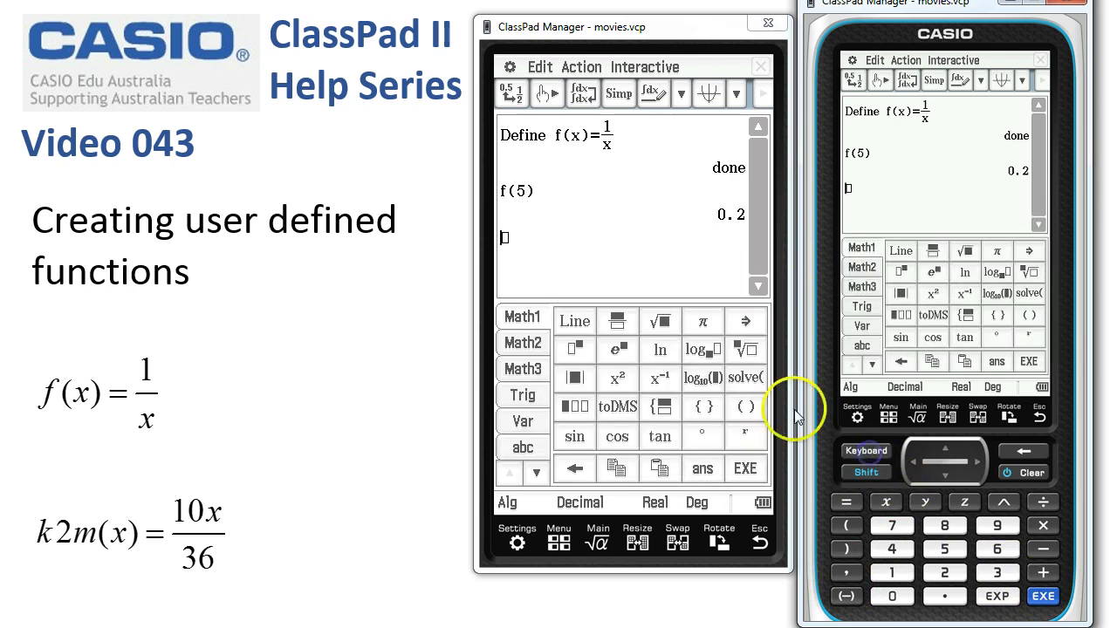
click(739, 380)
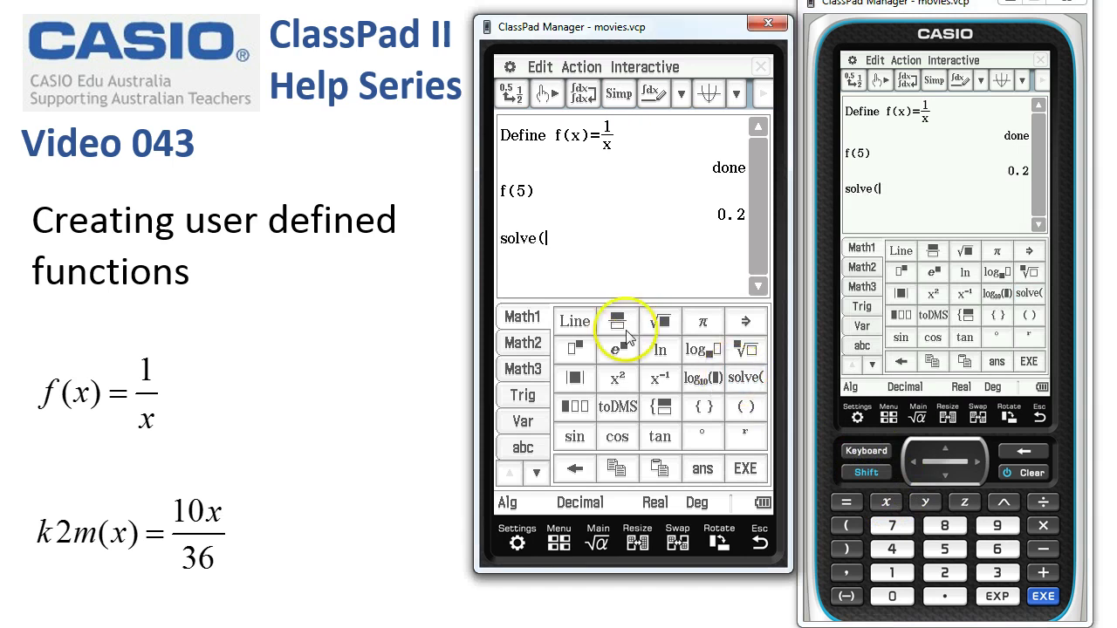
click(589, 142)
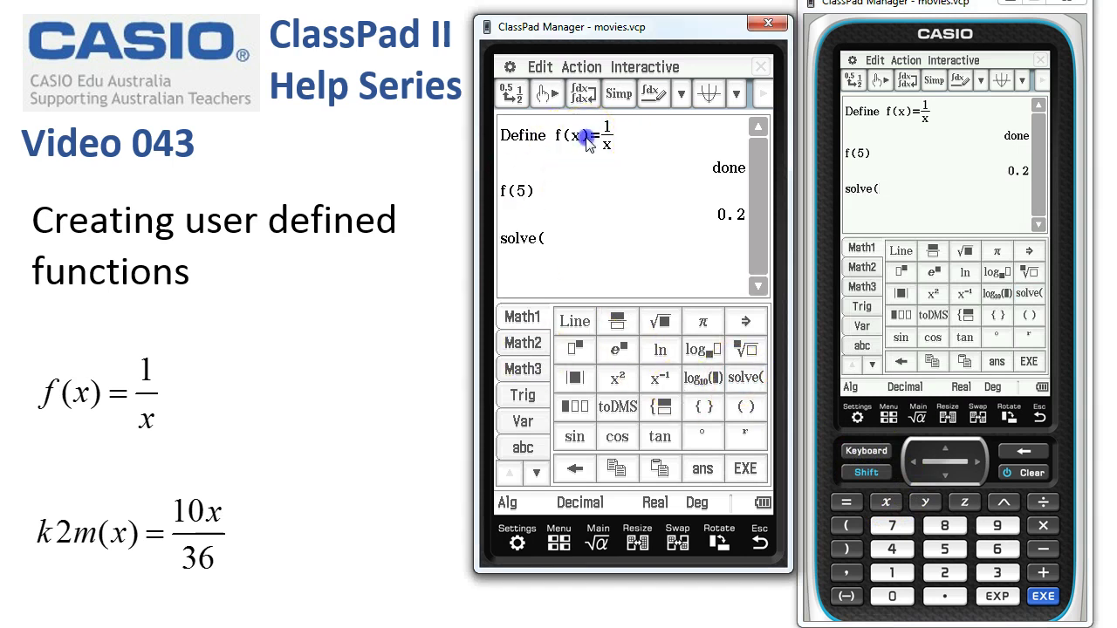
drag(548, 244, 552, 243)
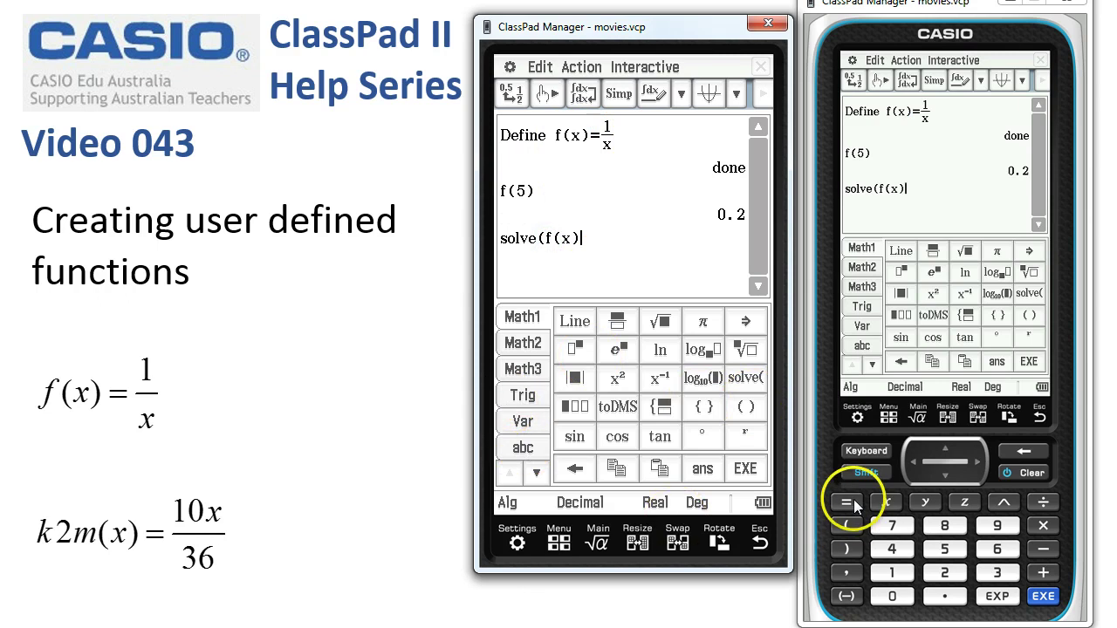
click(853, 499)
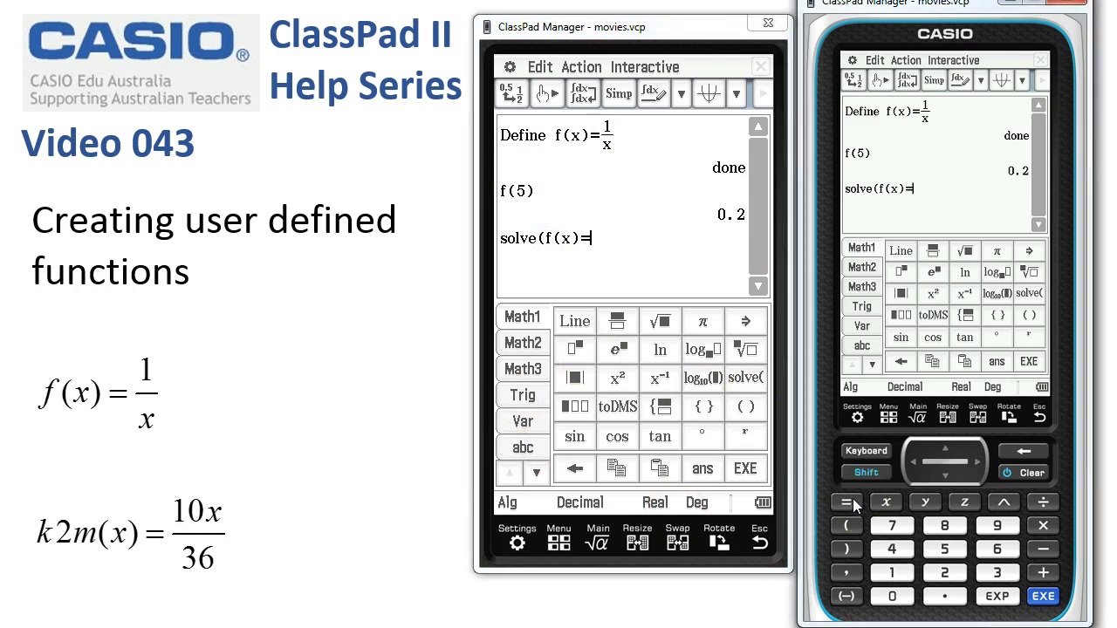
click(889, 596)
click(947, 597)
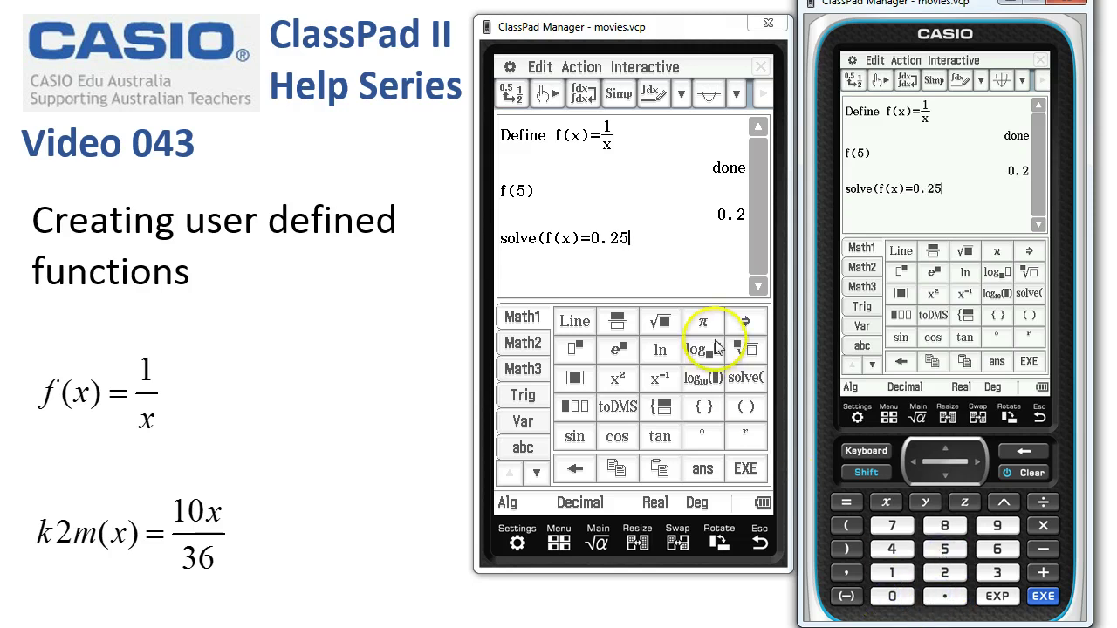
click(1046, 596)
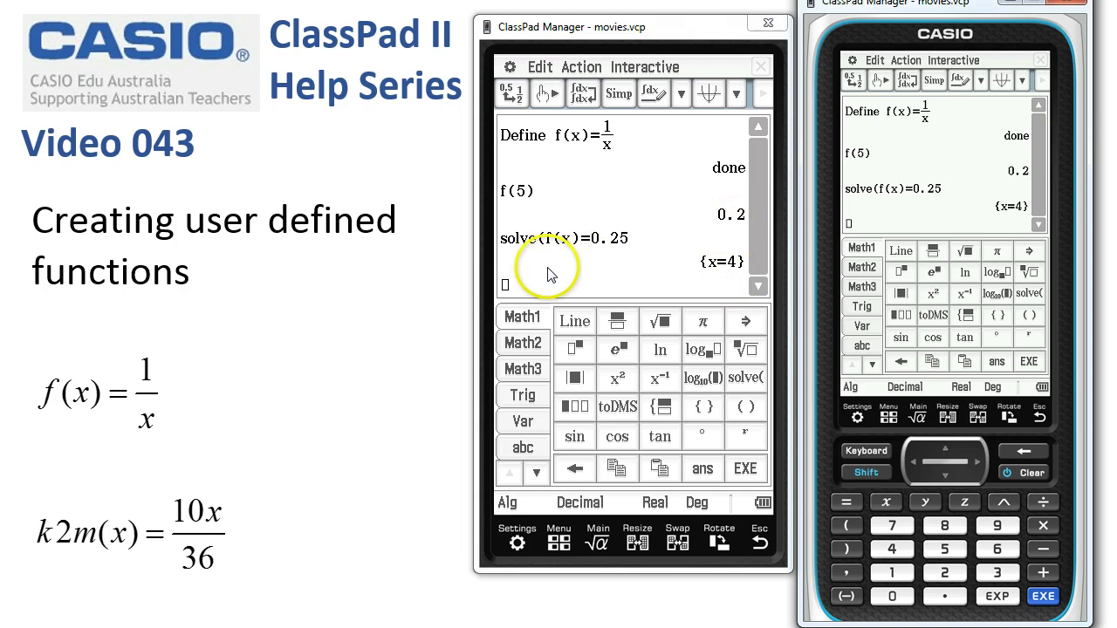
- Insert Define from the Math3 keys and type f(x)= on the entry line
click(523, 369)
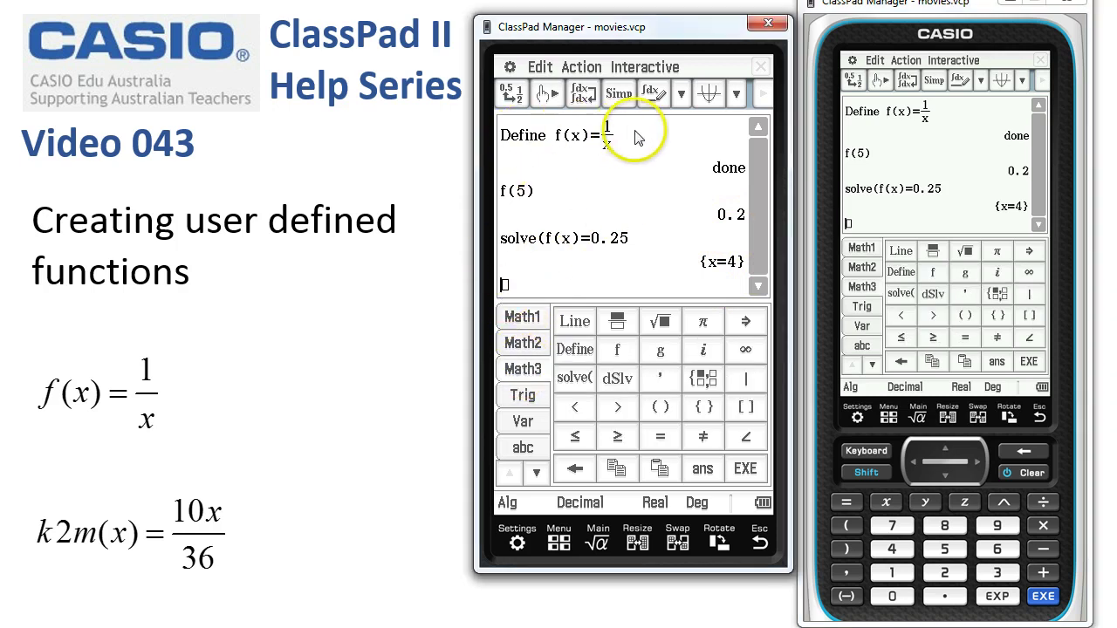
click(575, 350)
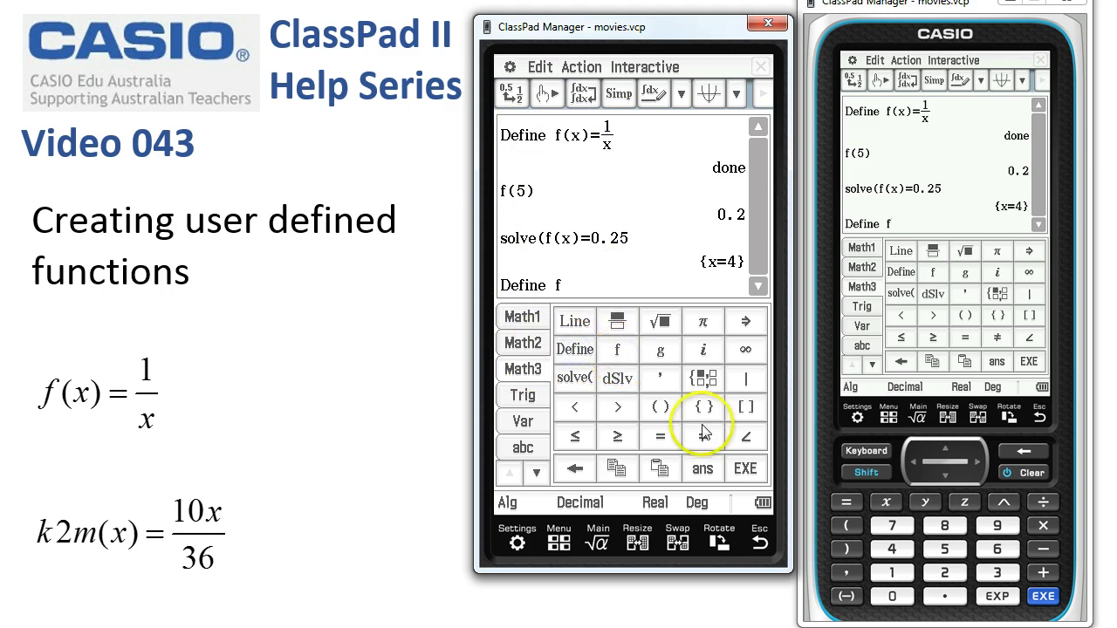
click(846, 525)
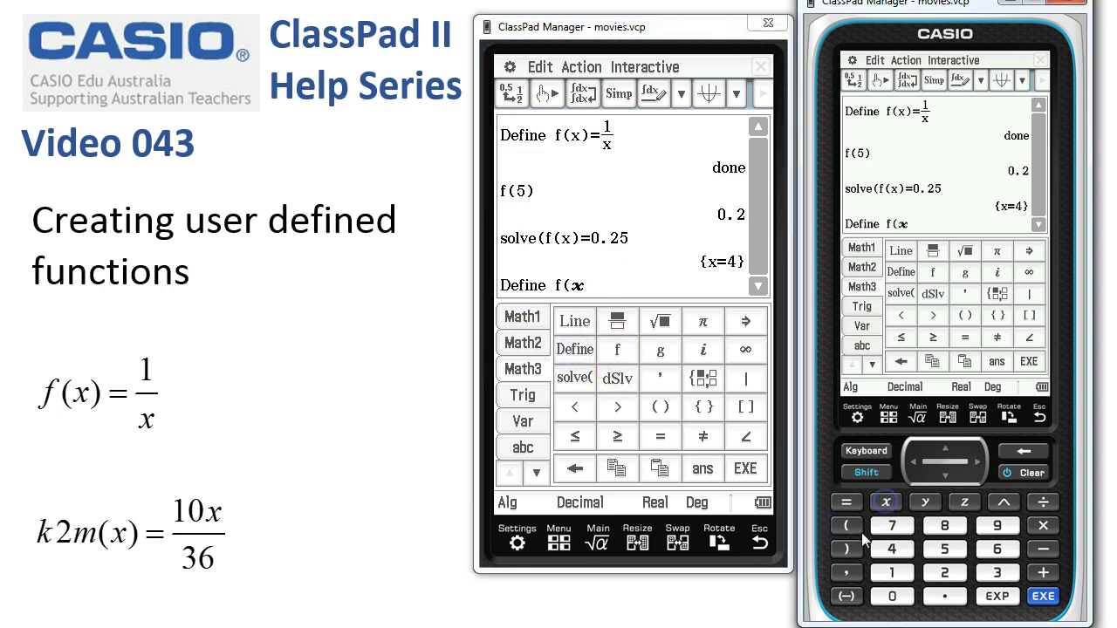
click(846, 502)
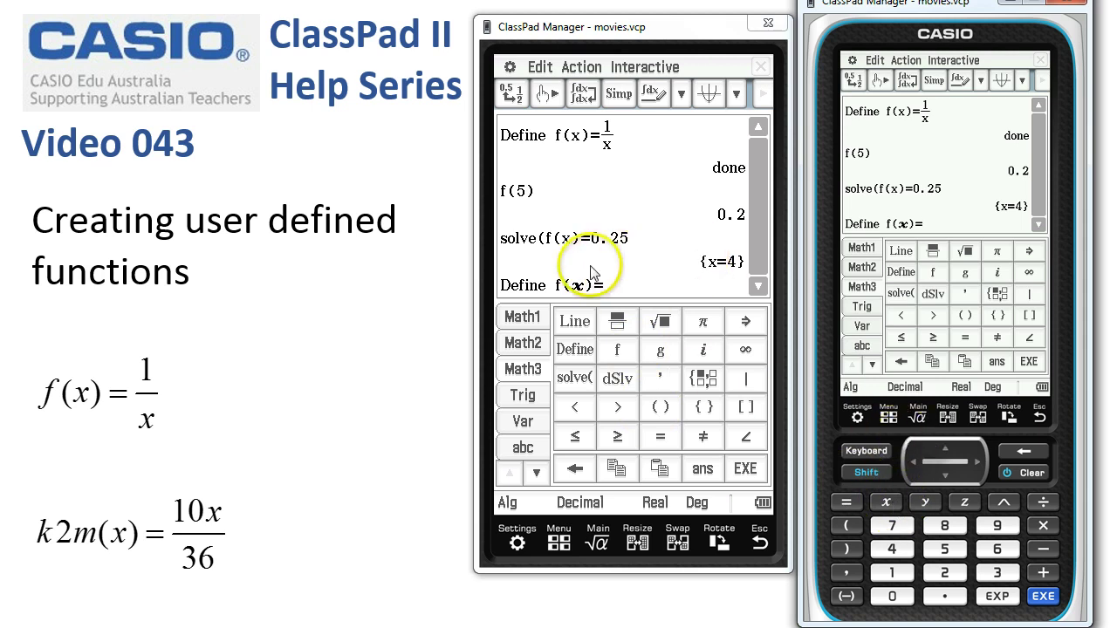
click(543, 68)
- Use Edit > Clear All and confirm to wipe all entries and the partial definition
click(562, 242)
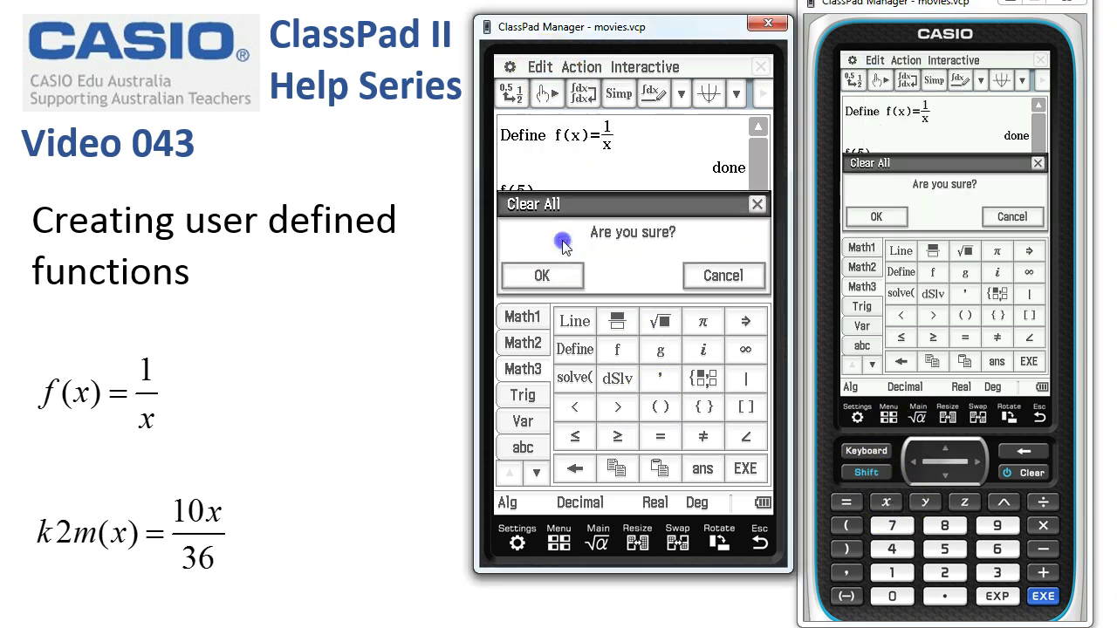
click(556, 276)
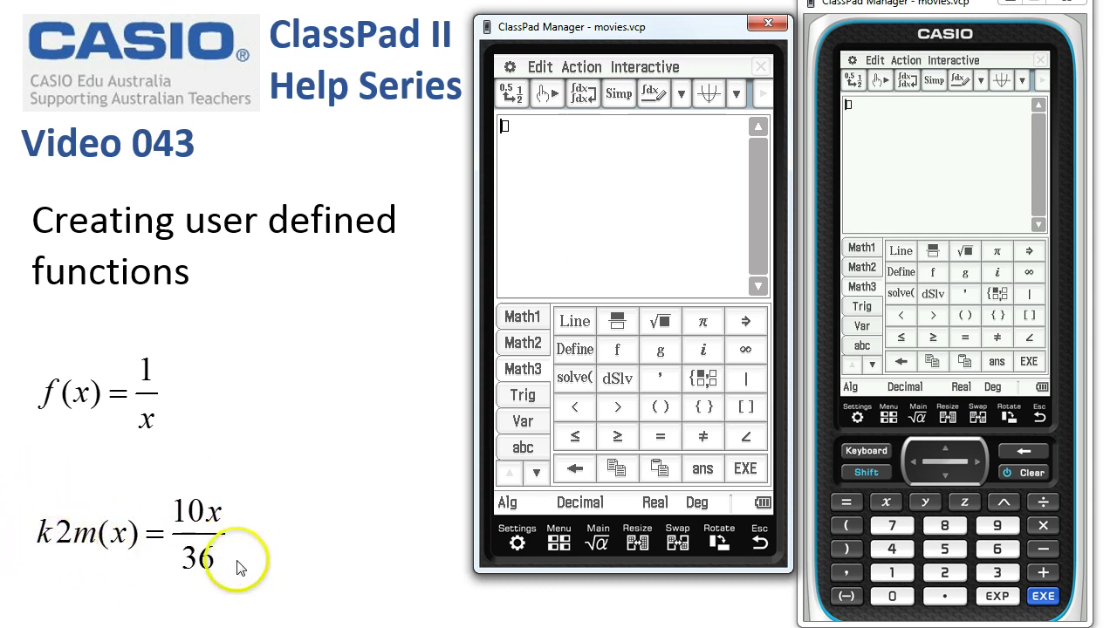
click(648, 67)
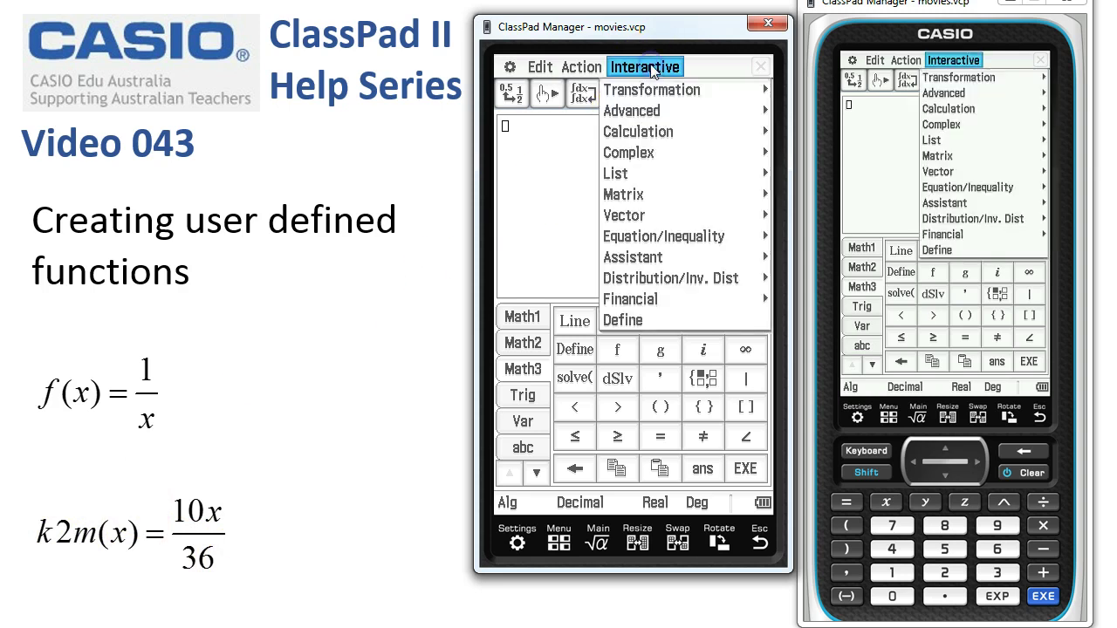
- In the Define form, name the function k2m and set its expression to 10x/36
click(637, 322)
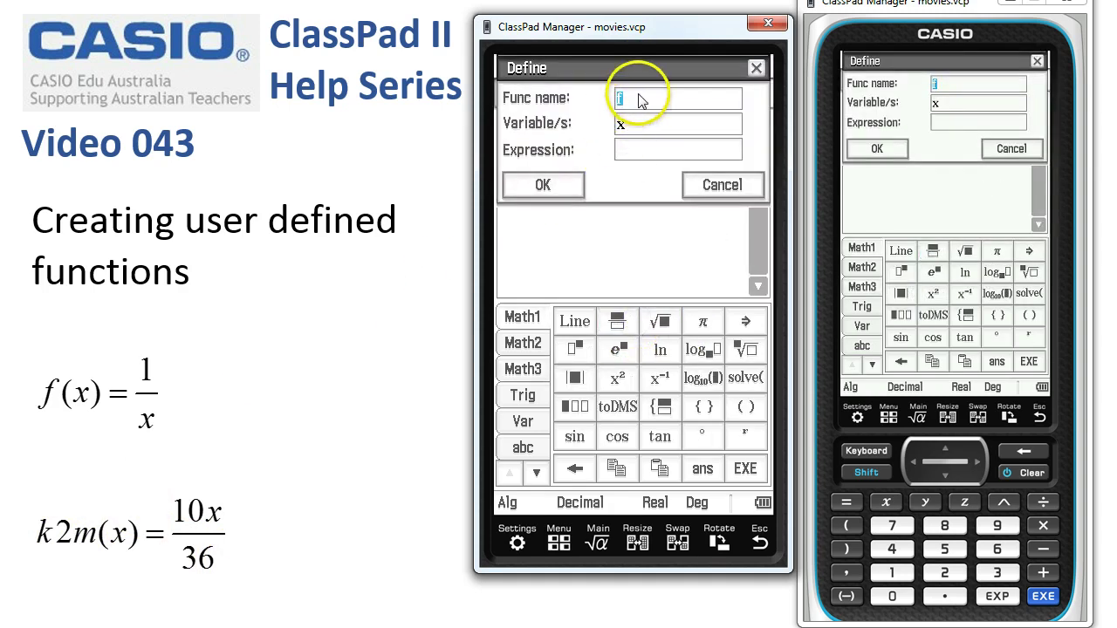
click(523, 447)
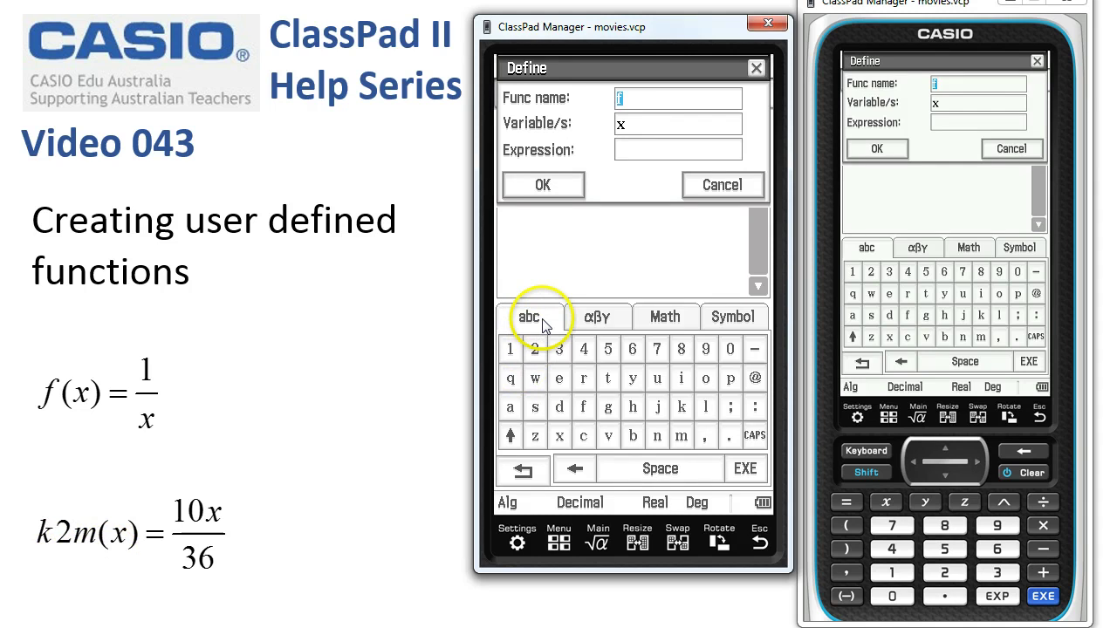
click(682, 407)
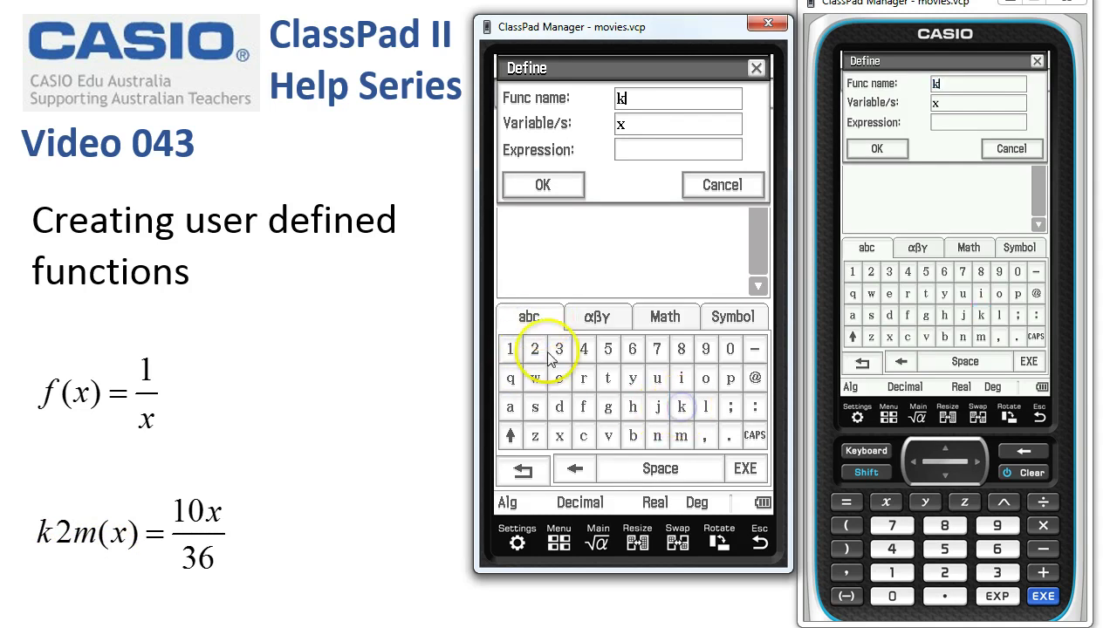
click(535, 348)
click(682, 436)
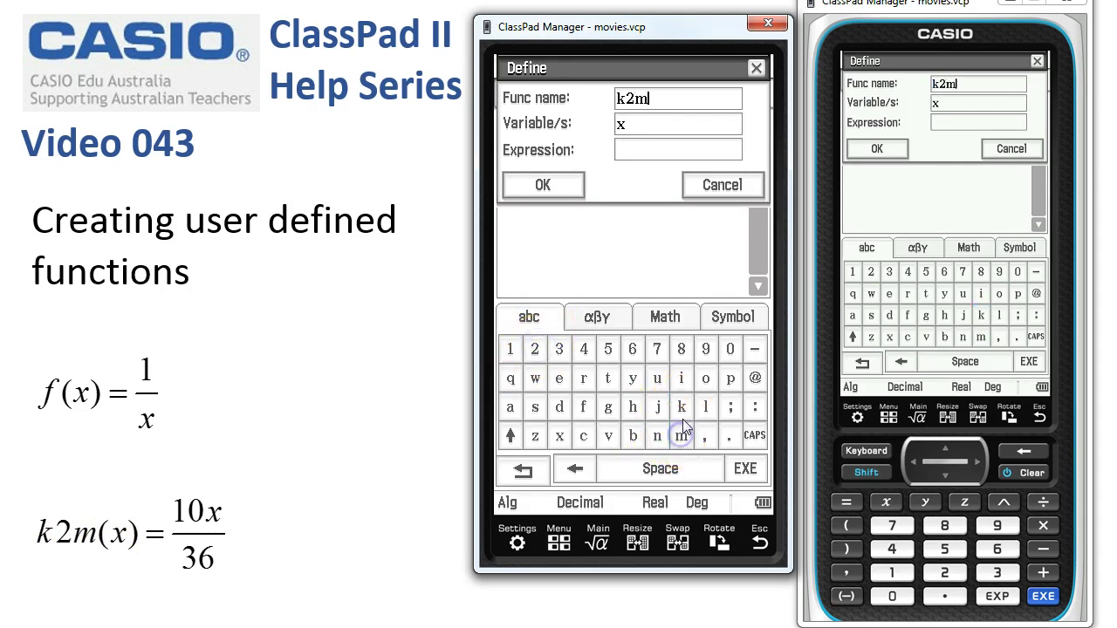
click(625, 150)
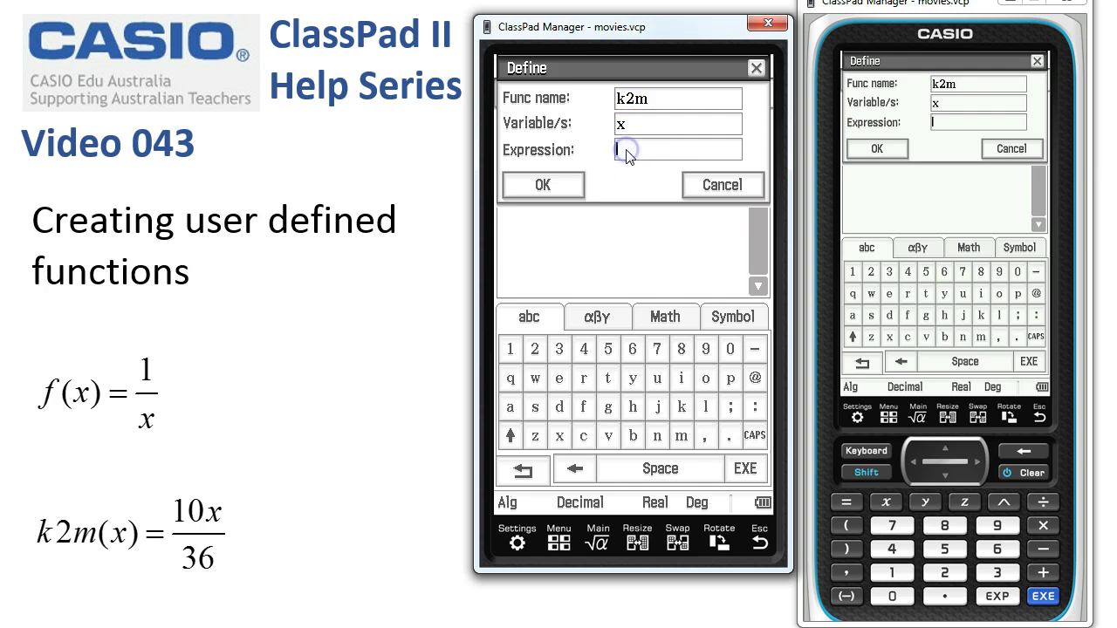
click(892, 573)
click(893, 596)
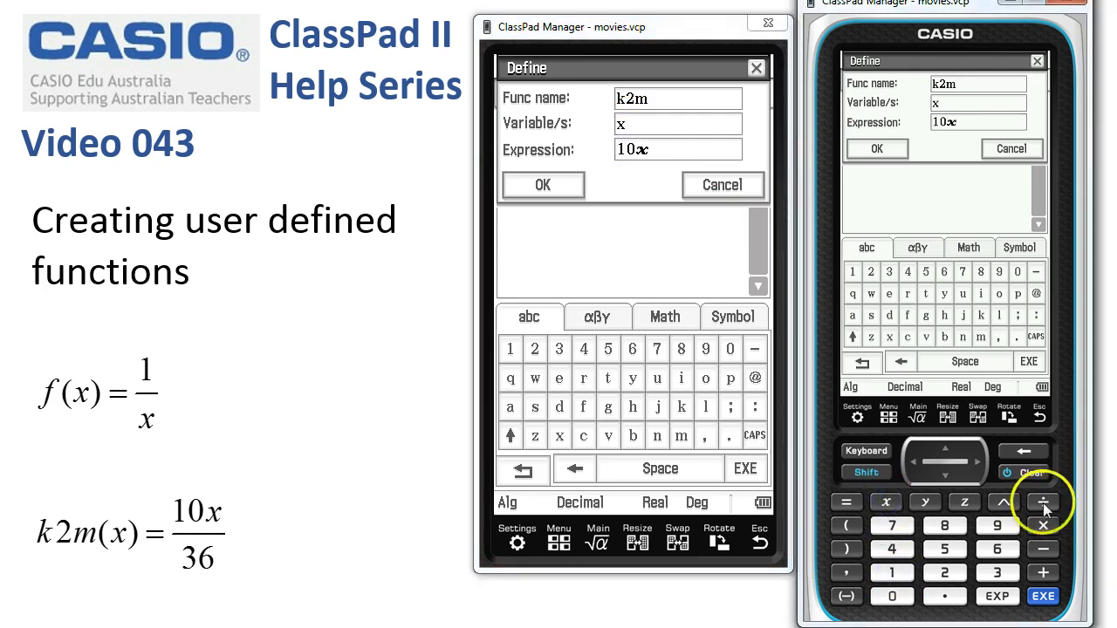
click(1003, 572)
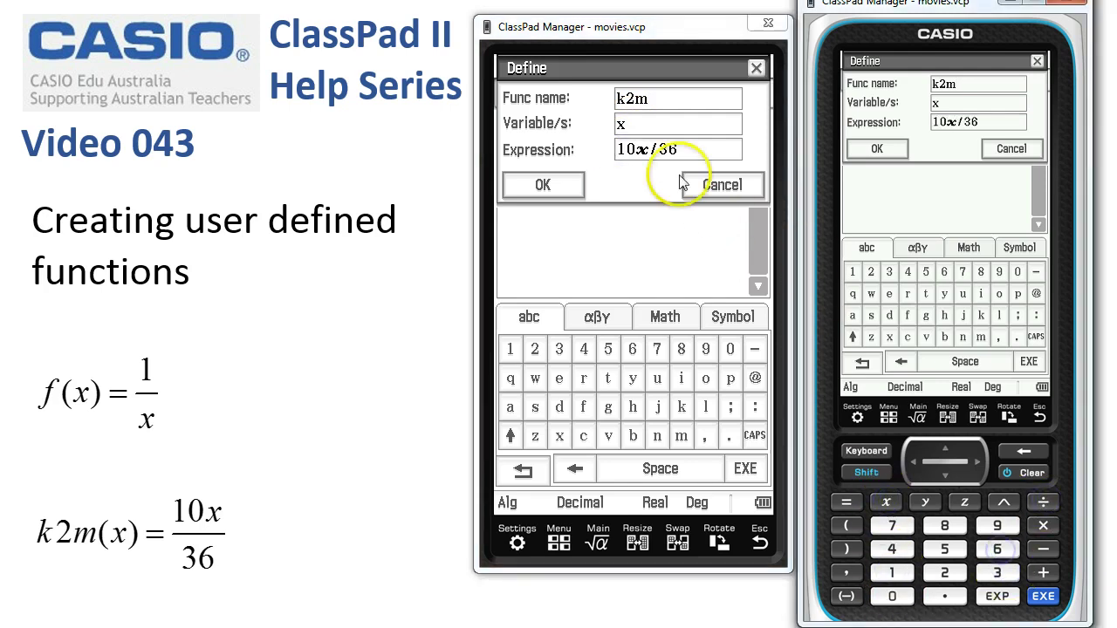
click(543, 185)
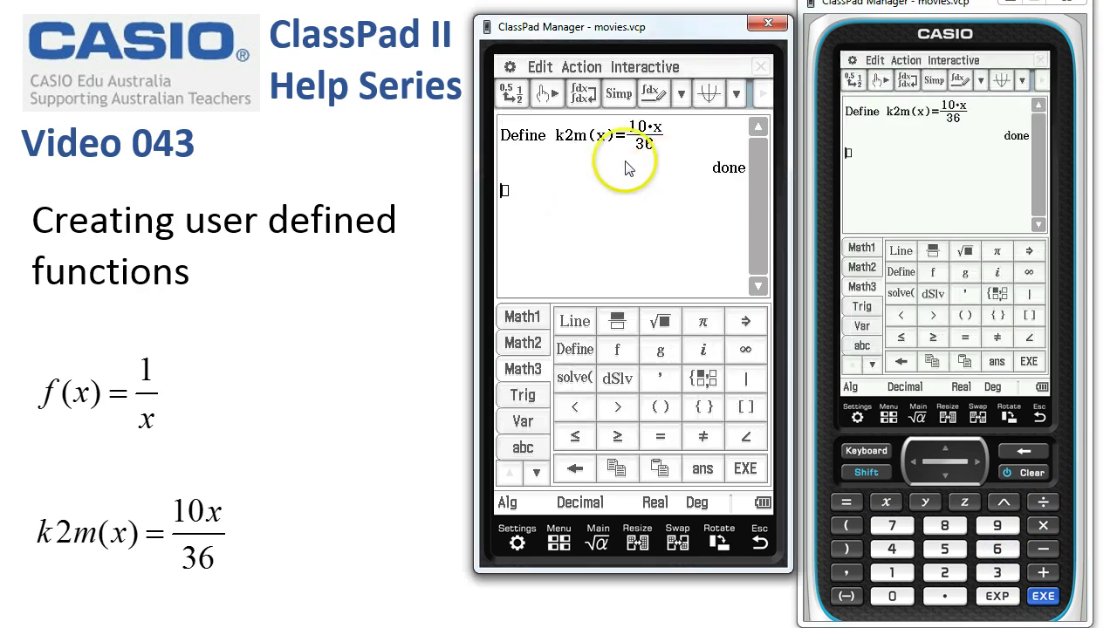
- Evaluate k2m(100) by reusing k2m(x) from the definition line, giving 27.77777778
drag(616, 136, 562, 146)
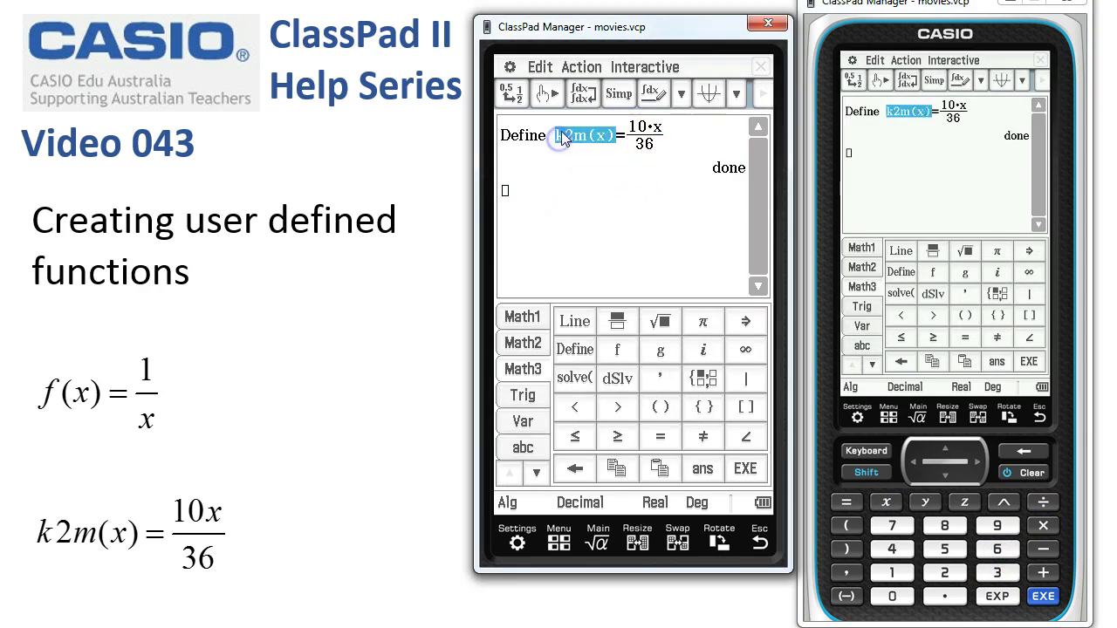
drag(507, 192, 529, 192)
click(547, 192)
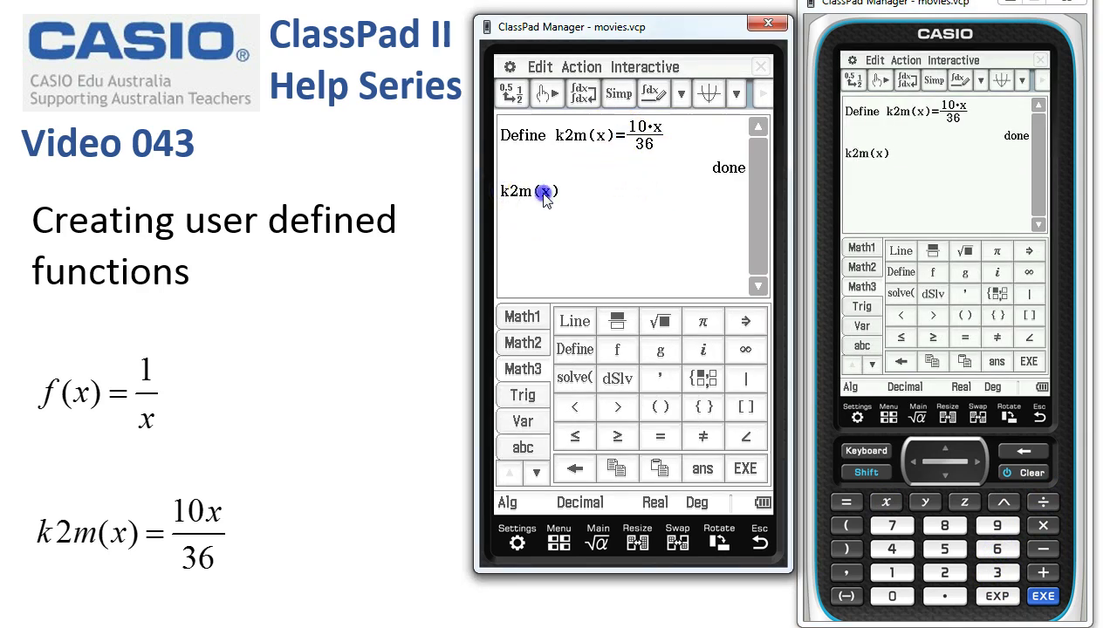
click(886, 573)
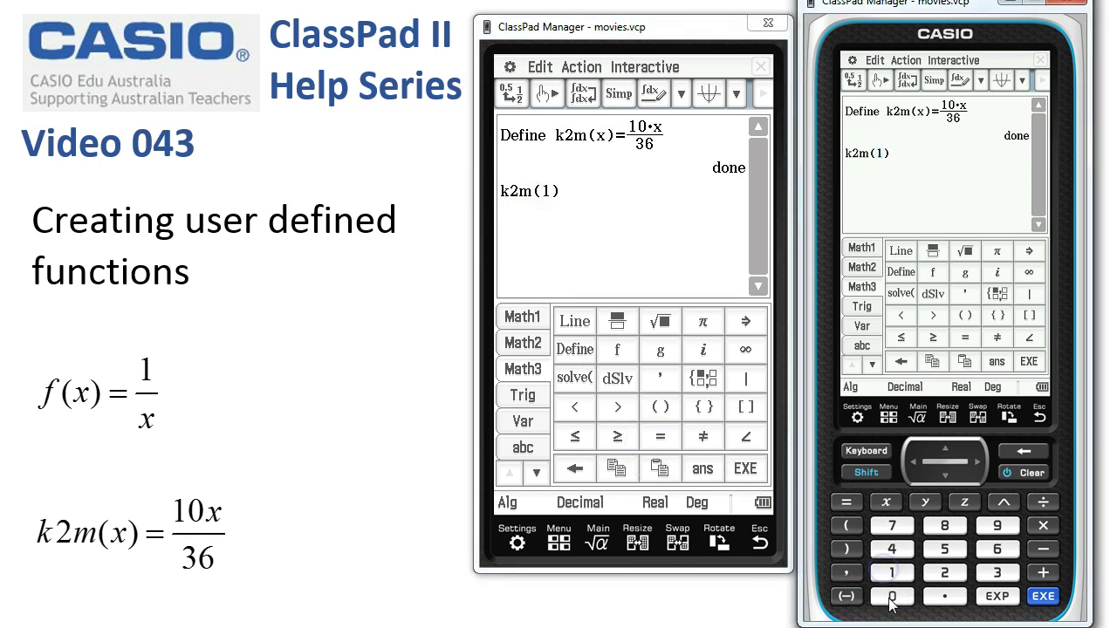
click(1059, 606)
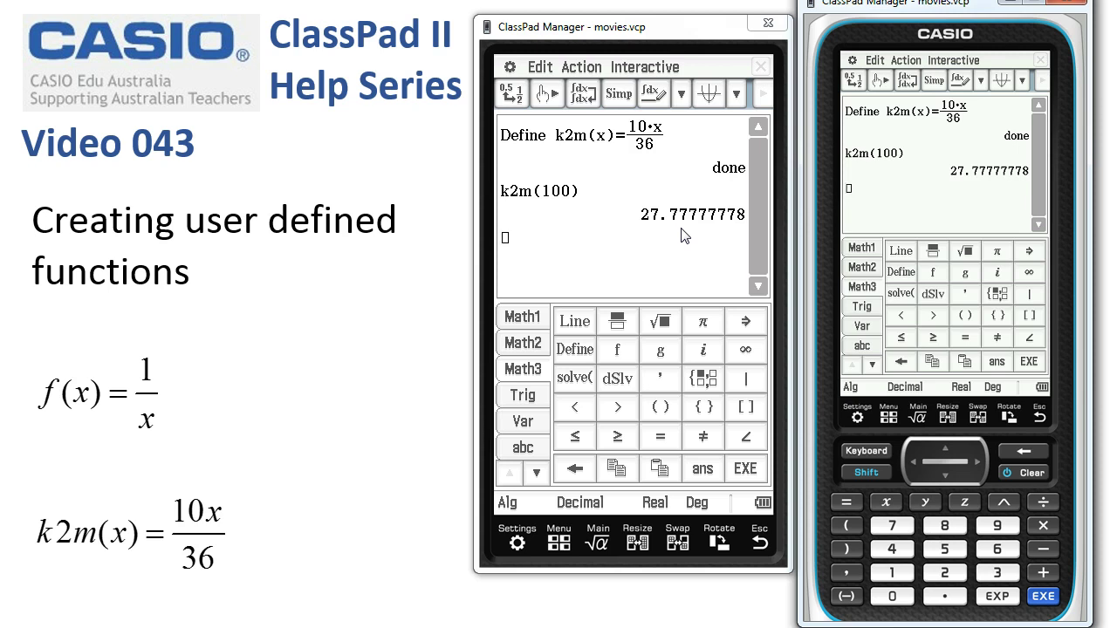
- Clear the whole Main work area with Edit > Clear All
click(537, 68)
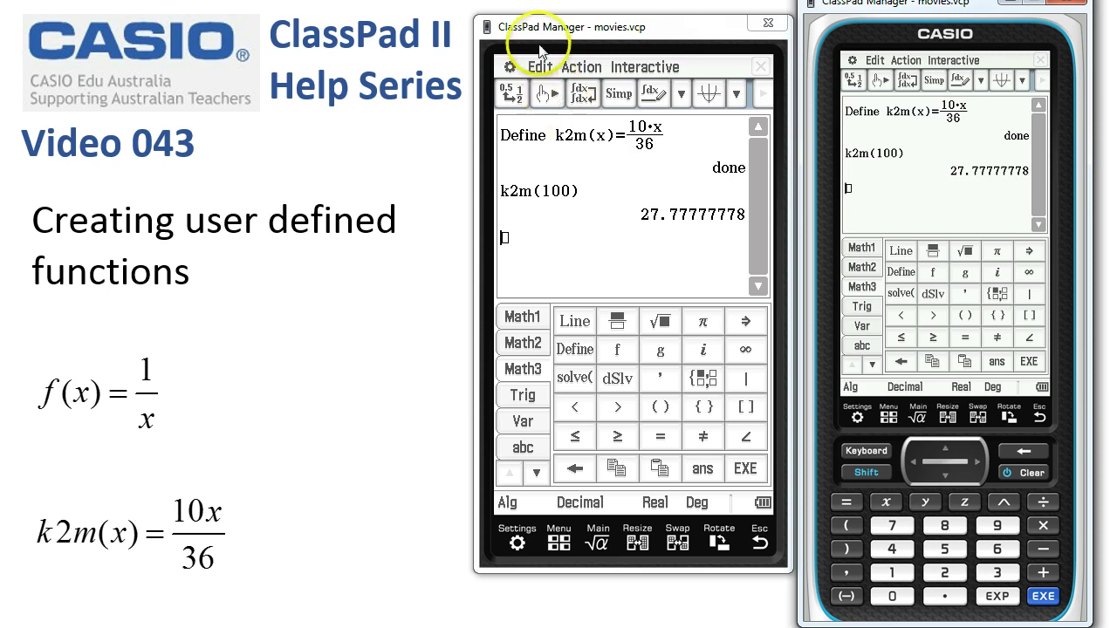
click(558, 238)
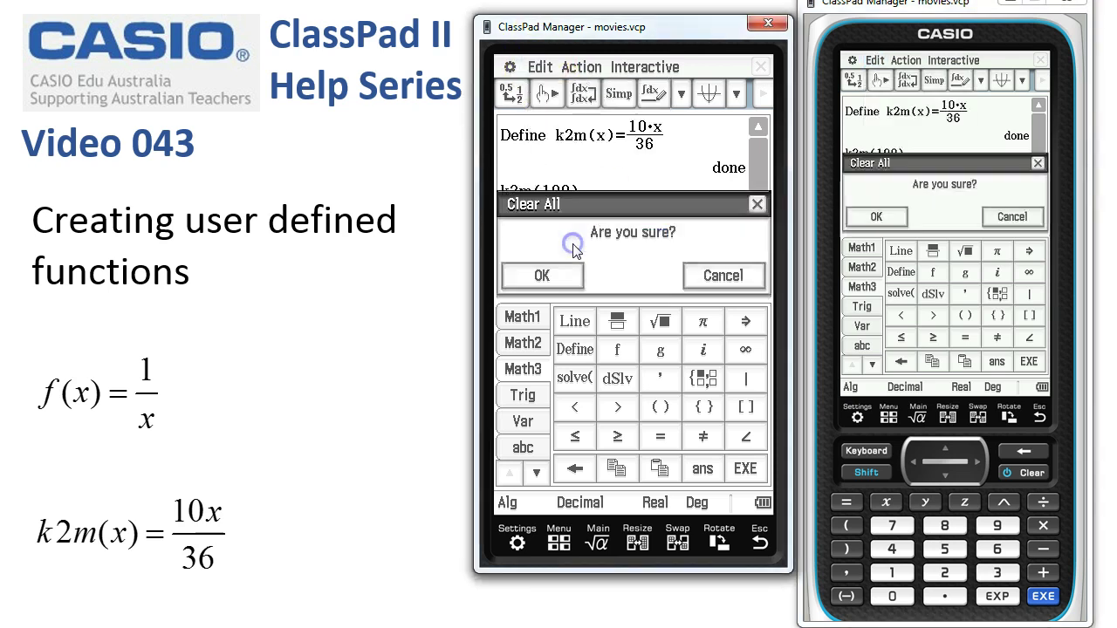
click(553, 288)
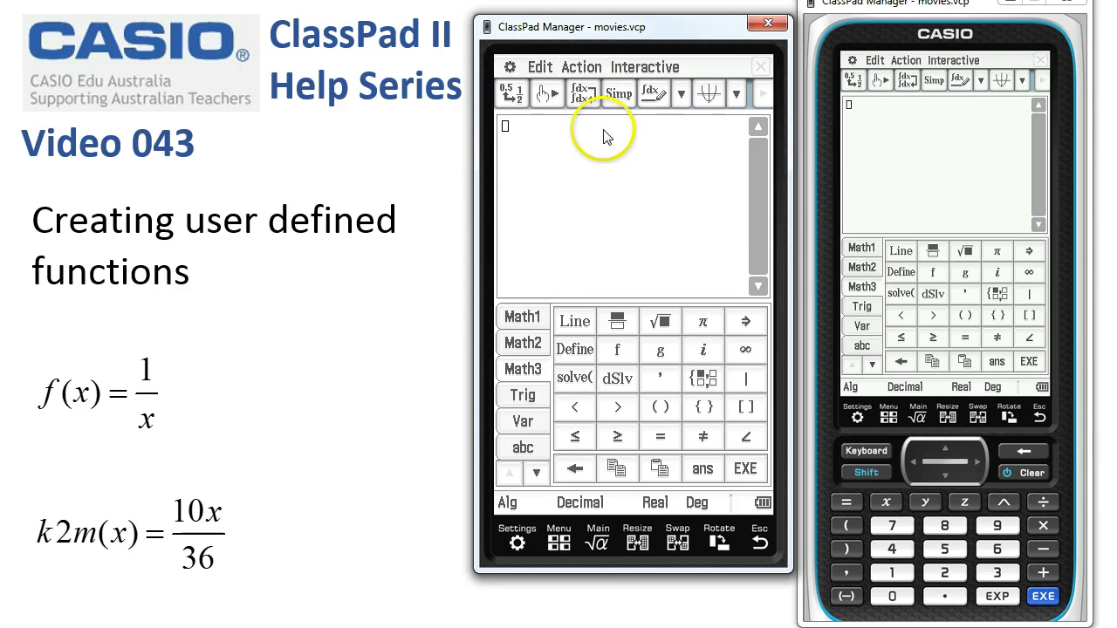
- Filter the Catalog to User functions, insert k2m(, and evaluate k2m(14) to 3.888888889
click(536, 472)
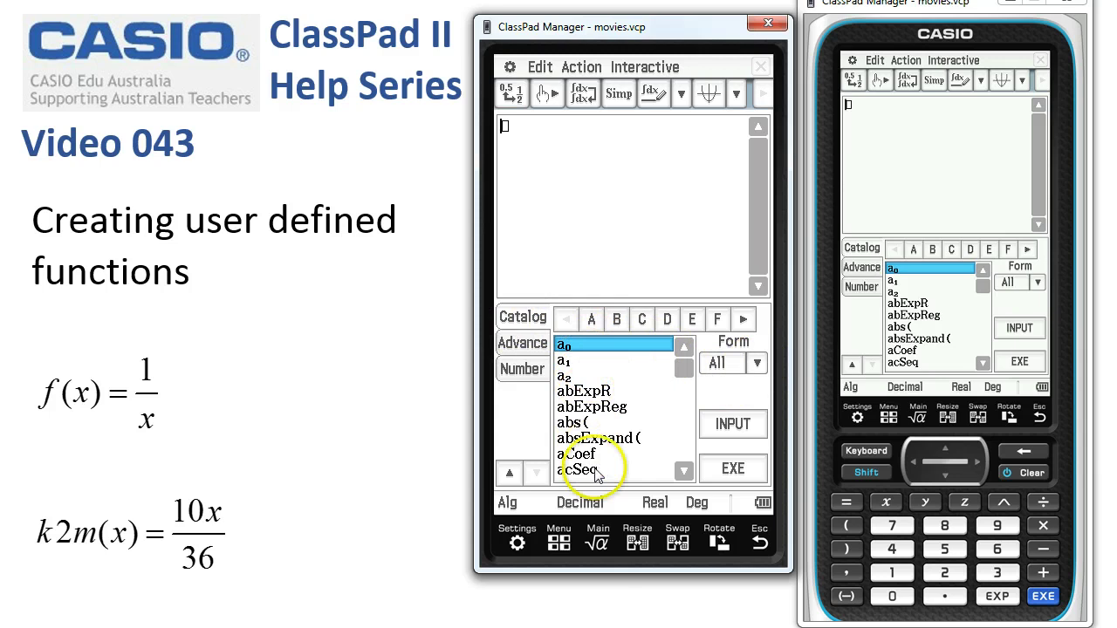
click(756, 363)
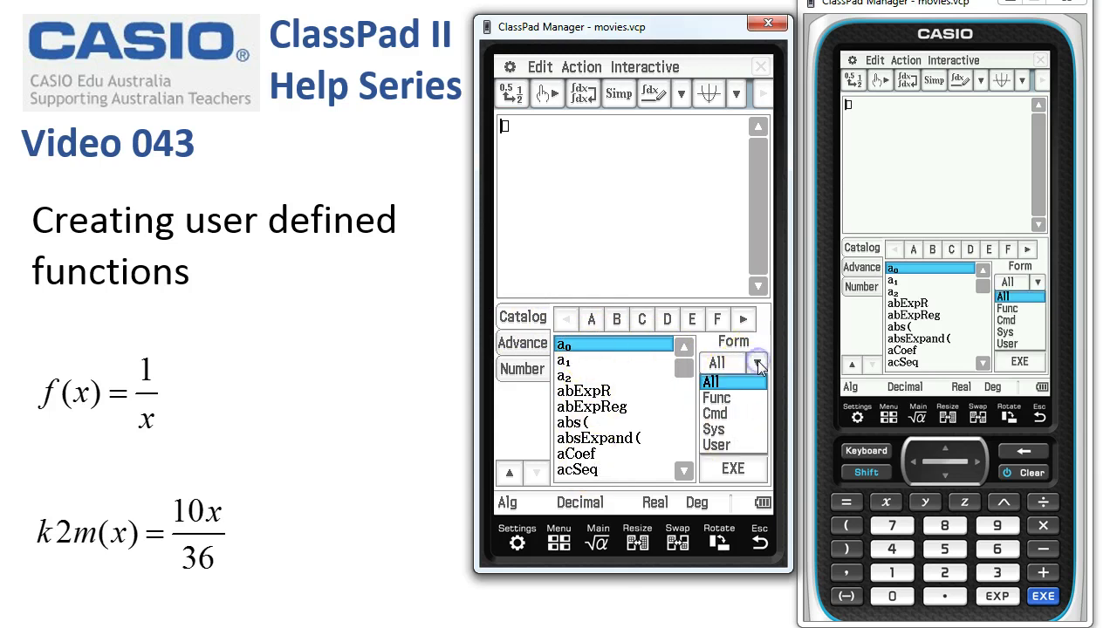
click(720, 445)
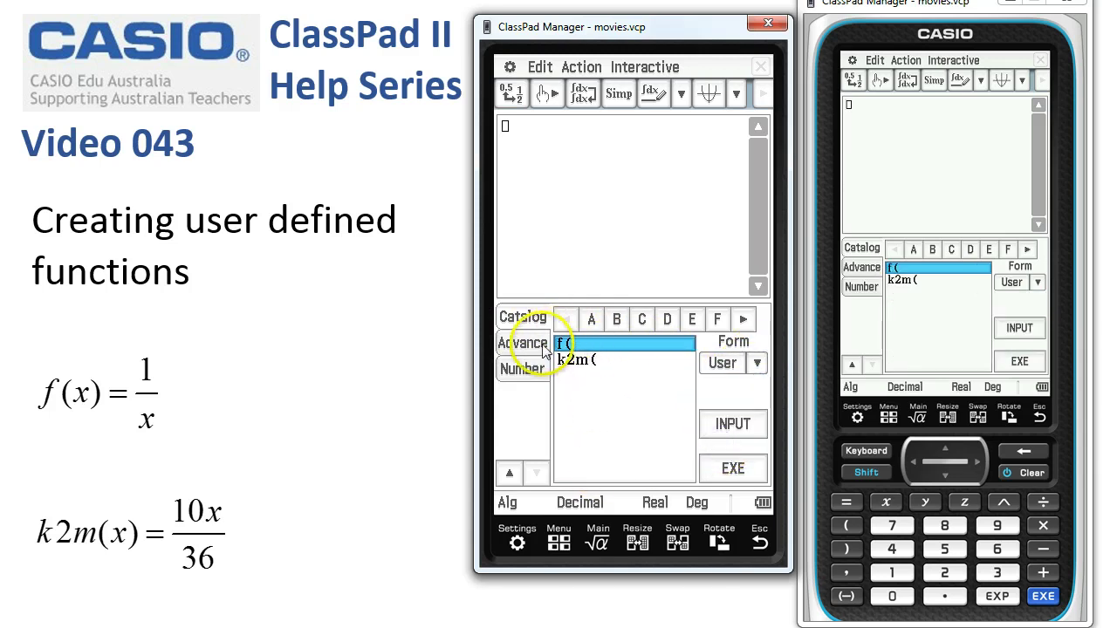
click(590, 360)
click(583, 345)
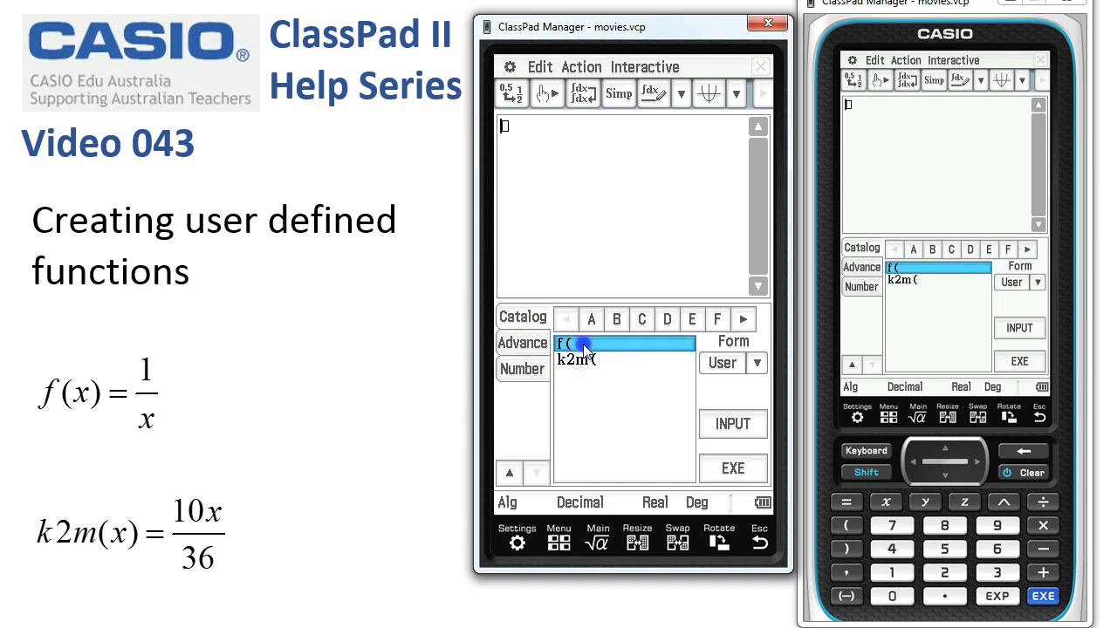
click(582, 365)
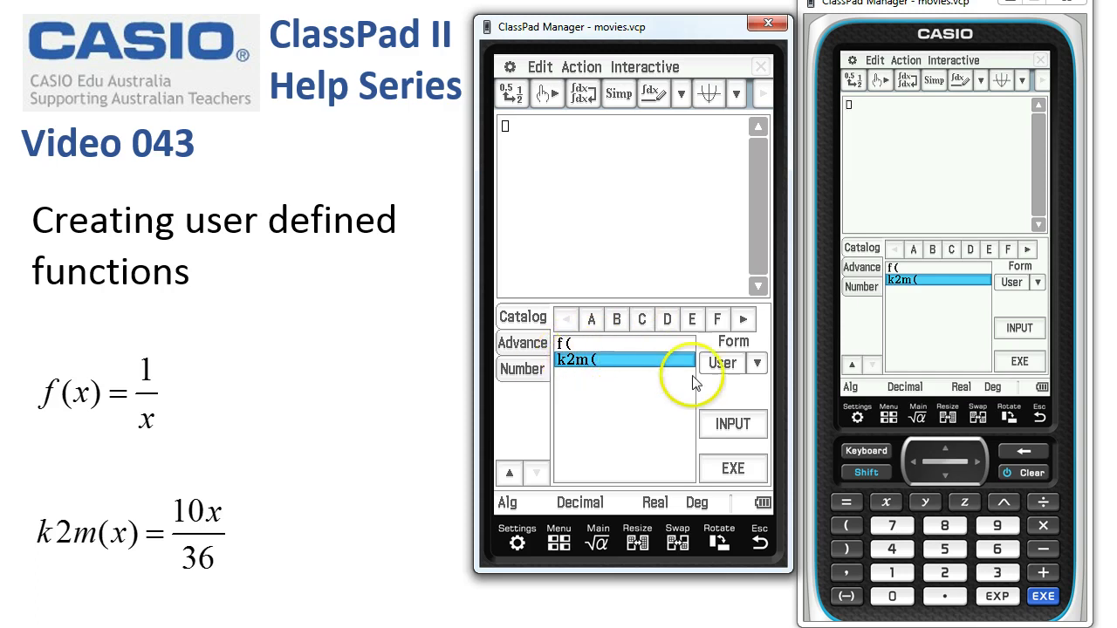
click(733, 427)
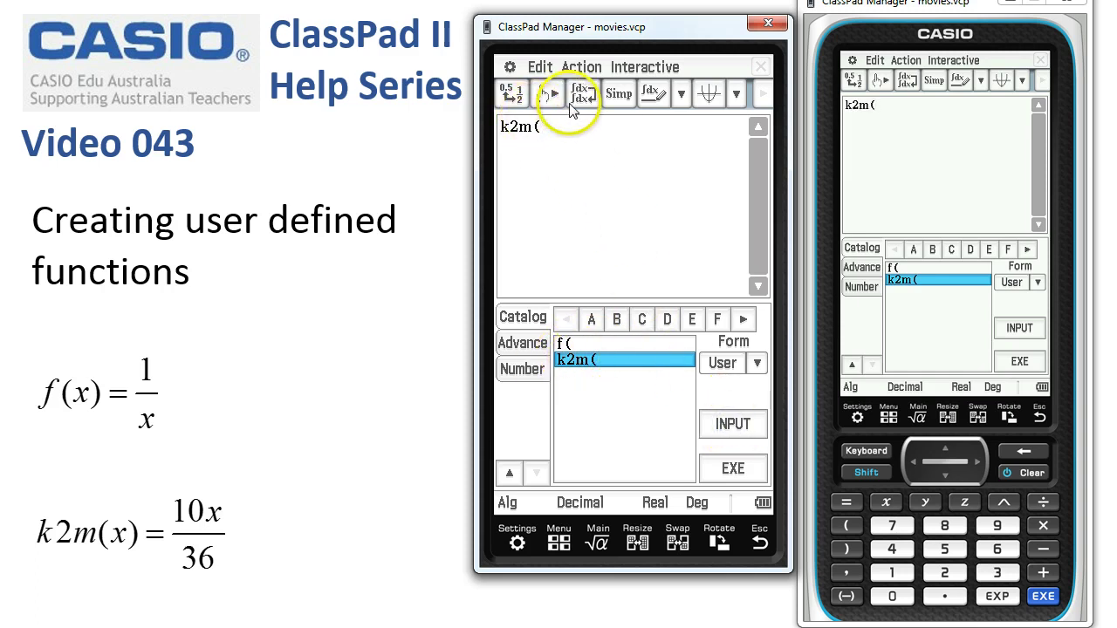
click(893, 573)
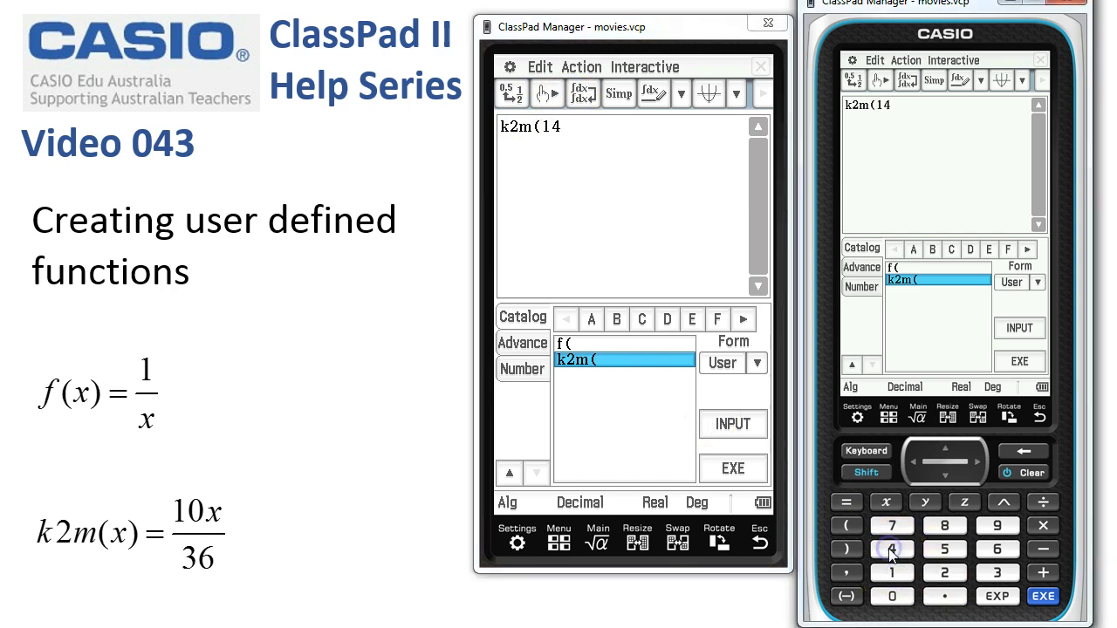
click(733, 471)
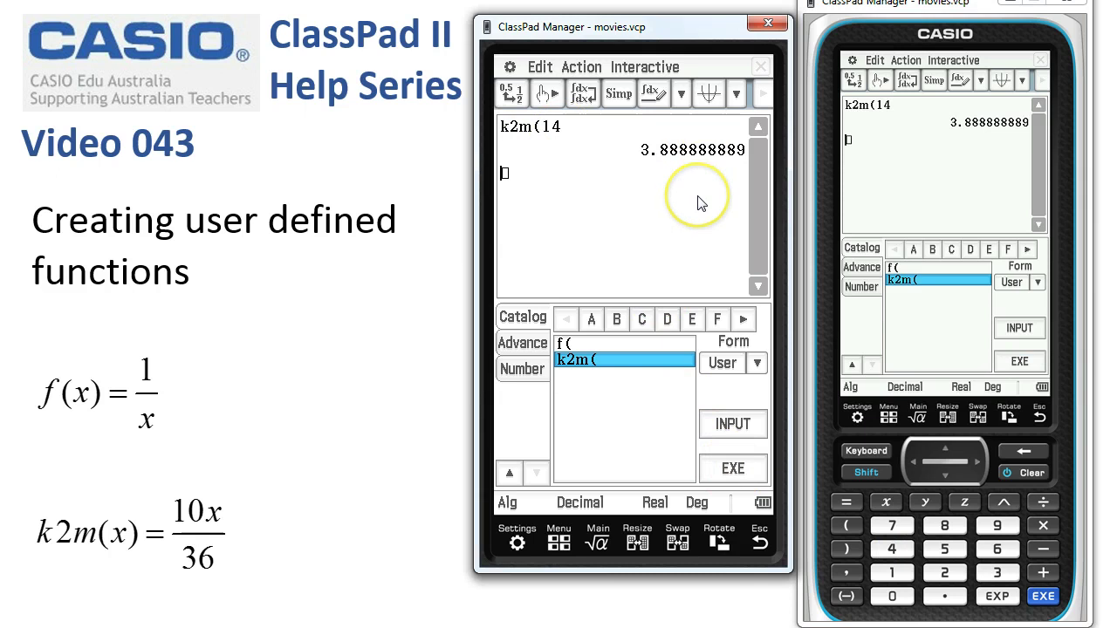